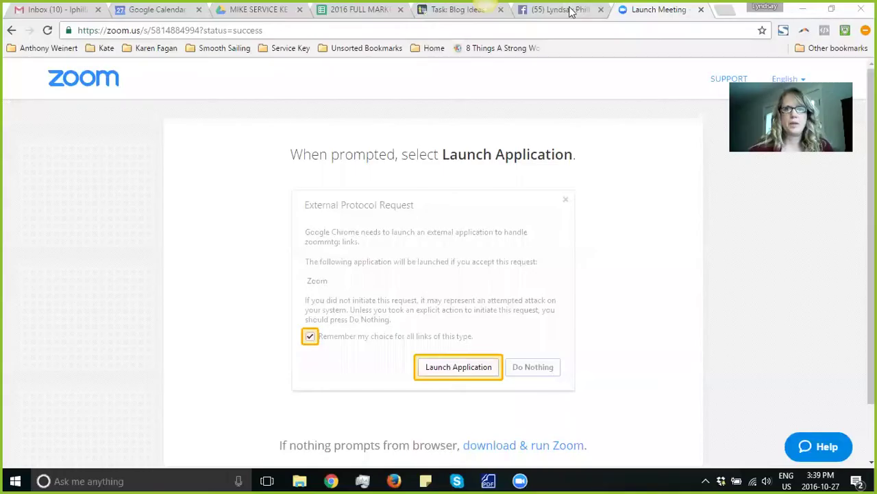
- On the Facebook profile, go to More > Events and start a new event
click(574, 10)
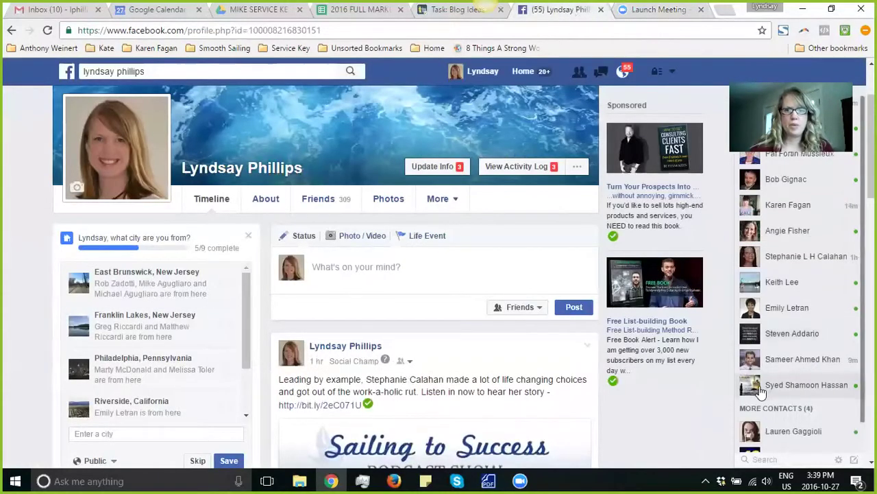
mouse_move(740, 404)
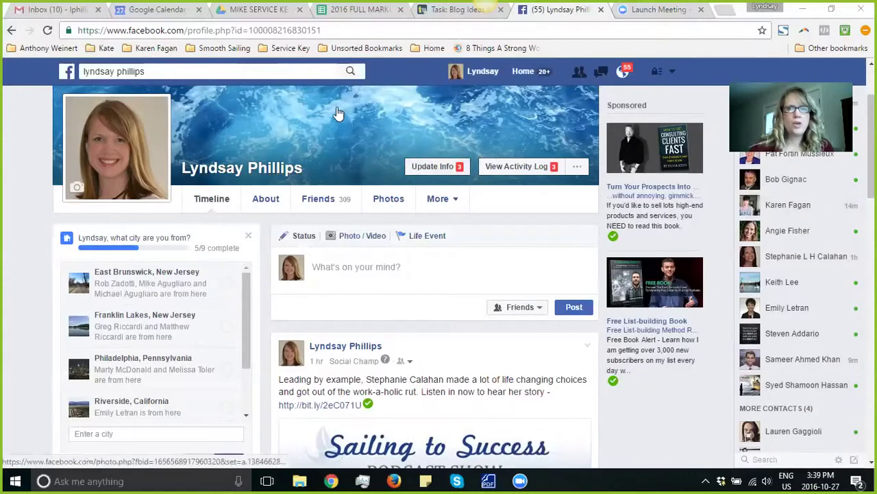
click(455, 202)
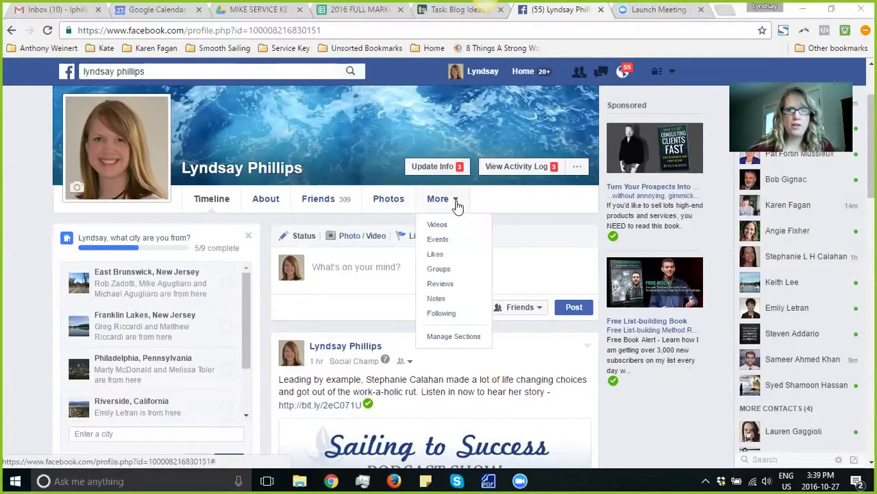
click(439, 243)
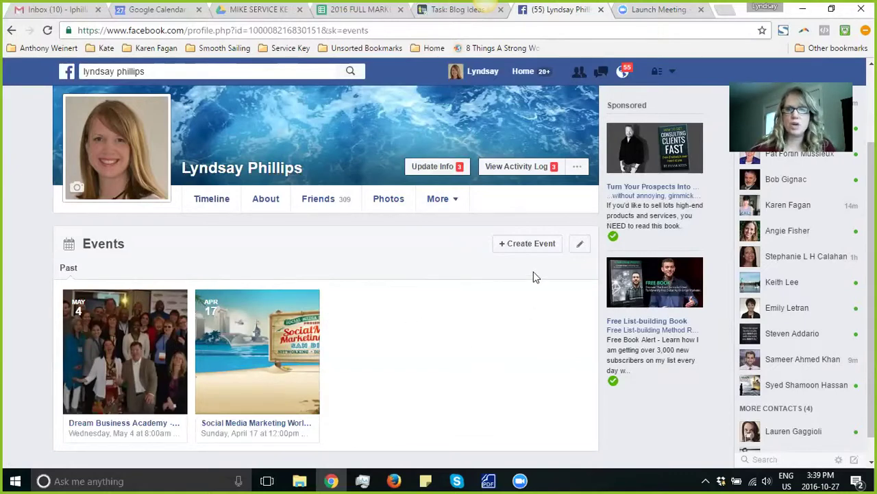
click(522, 245)
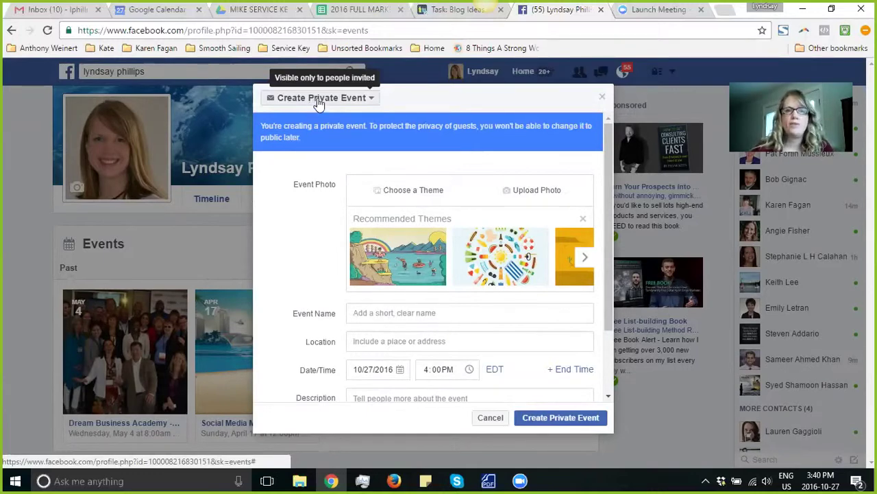
- Switch the new event from Private to Public Event
click(317, 102)
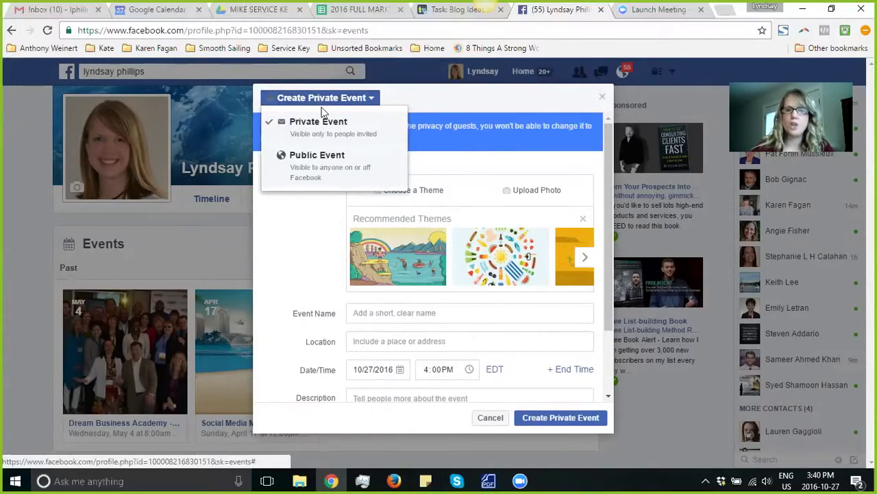
click(325, 170)
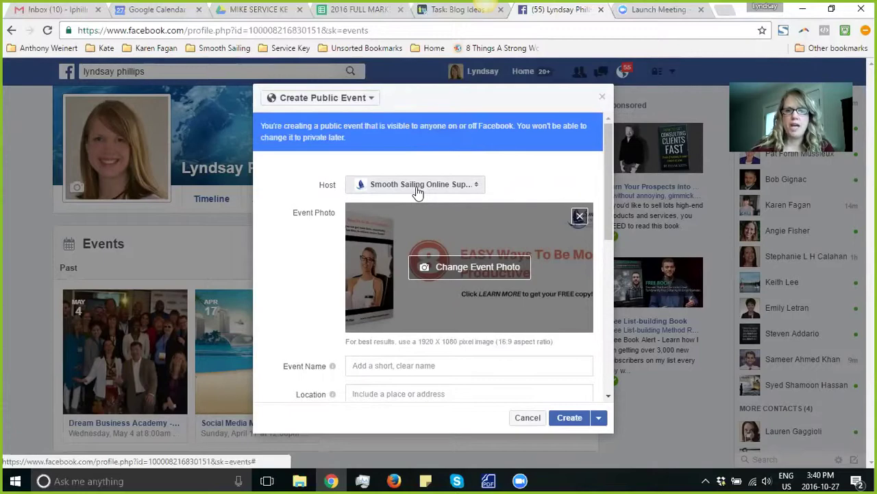
- Enter the event name 'Test' and location 'online'
drag(610, 169, 617, 194)
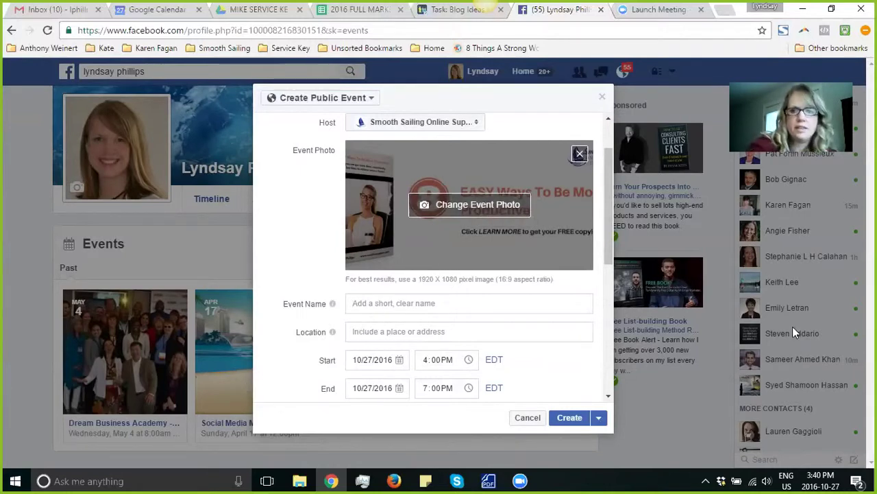
text(Test)
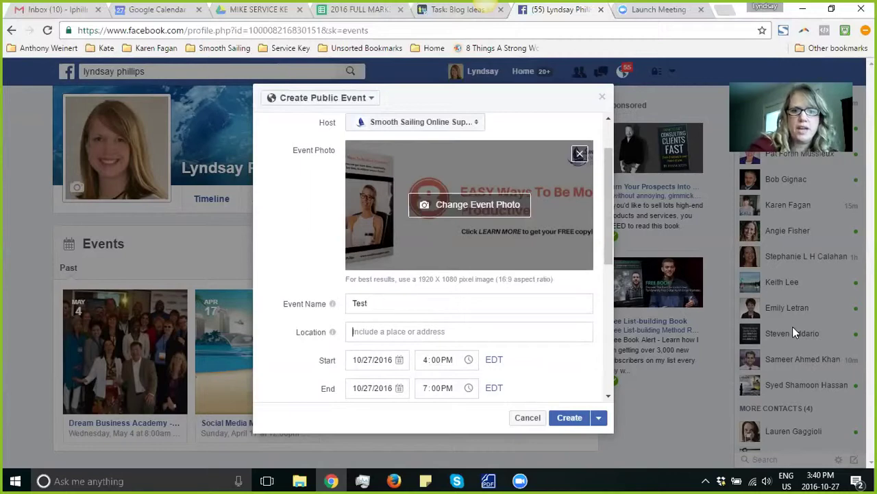
key(Tab)
text(online)
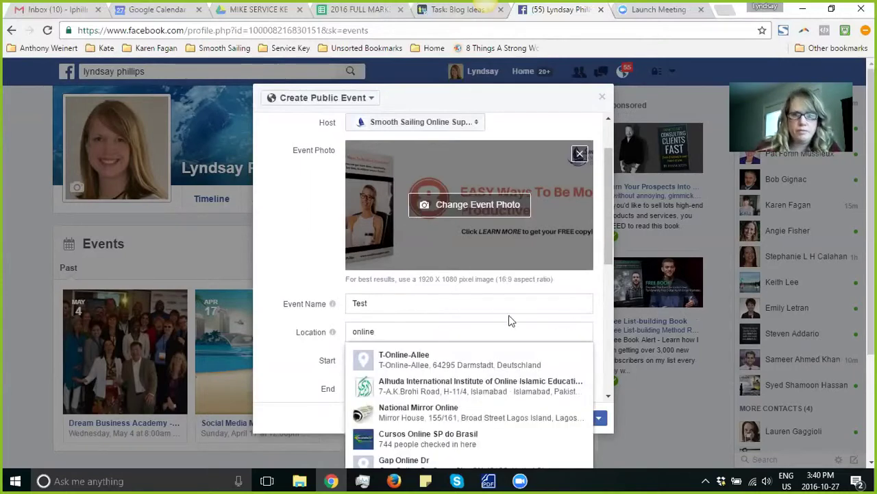
double_click(402, 333)
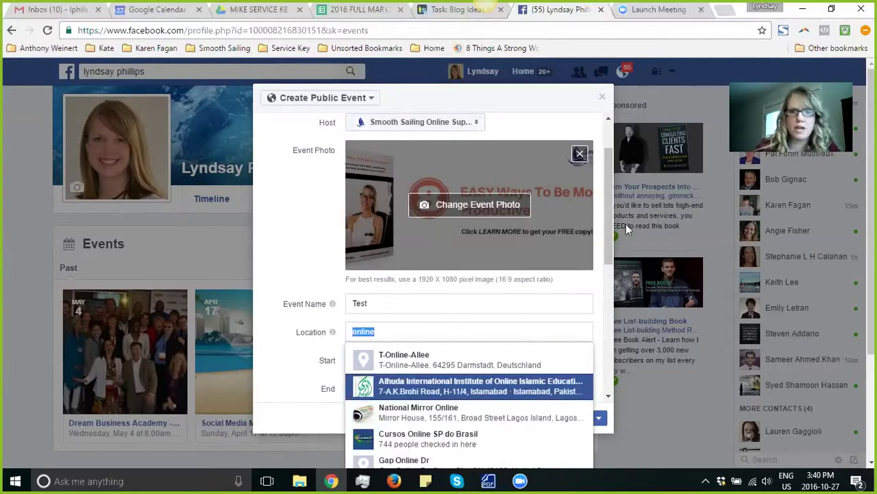
- Set the start date to October 28 and browse the category list without choosing one
scroll(610, 223, down, 1)
scroll(619, 259, down, 1)
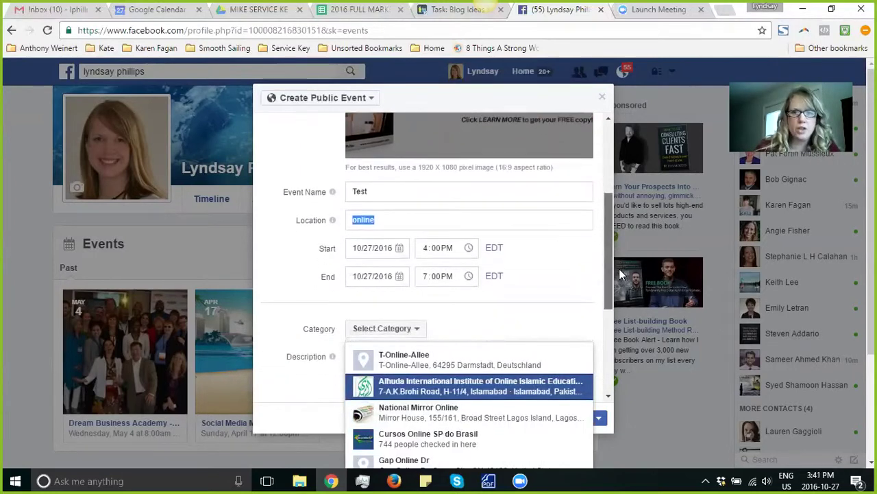
click(401, 248)
click(462, 377)
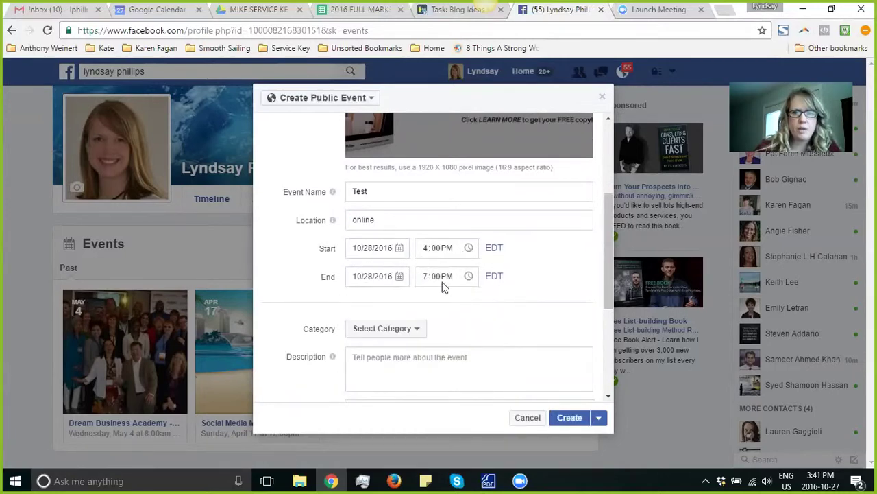
click(410, 331)
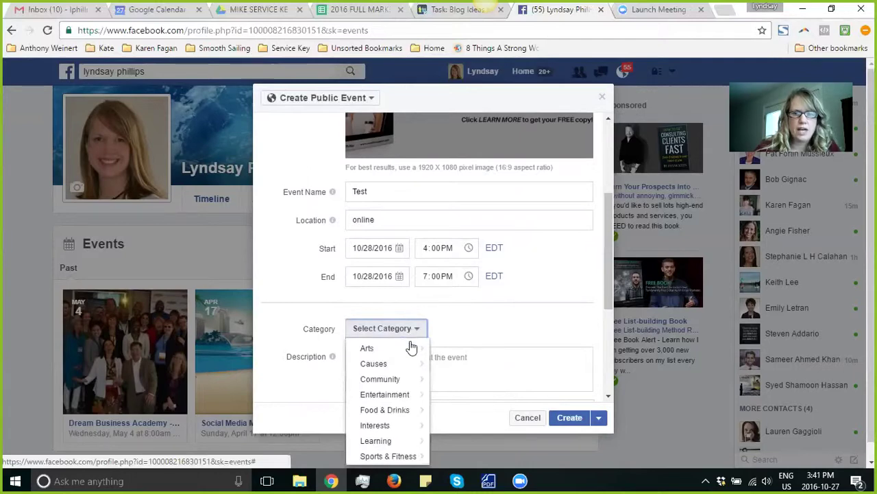
mouse_move(400, 382)
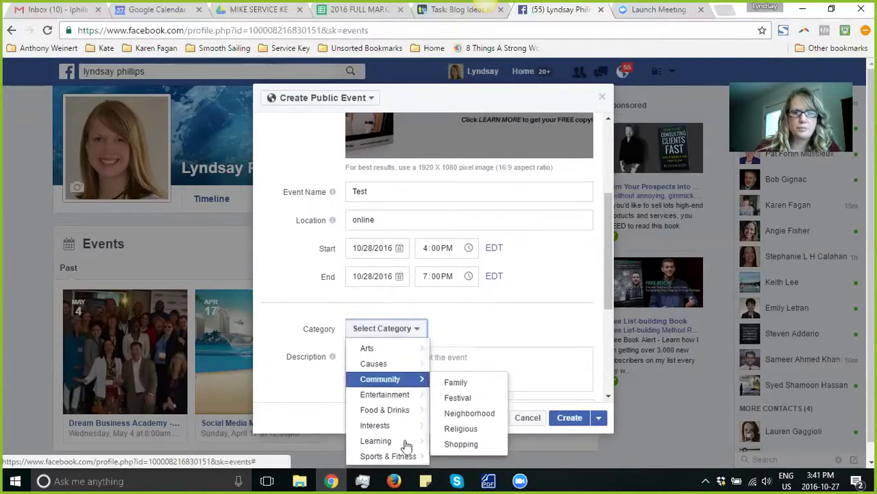
scroll(402, 444, down, 1)
mouse_move(401, 442)
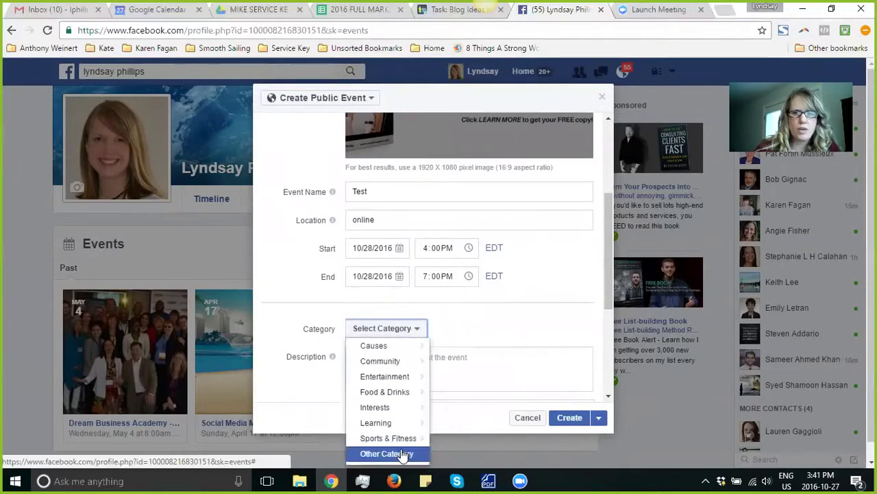
click(478, 329)
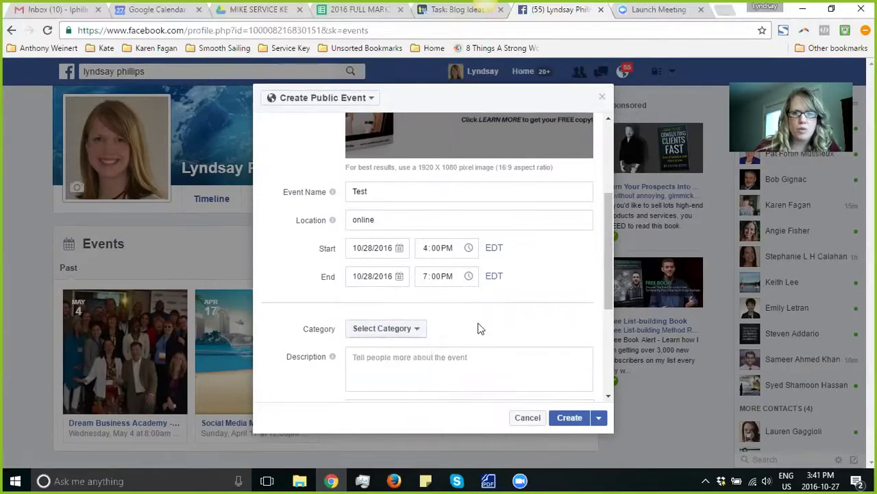
- Enter 'xxxxxx' as the placeholder event description
click(424, 357)
text(xxxxxx)
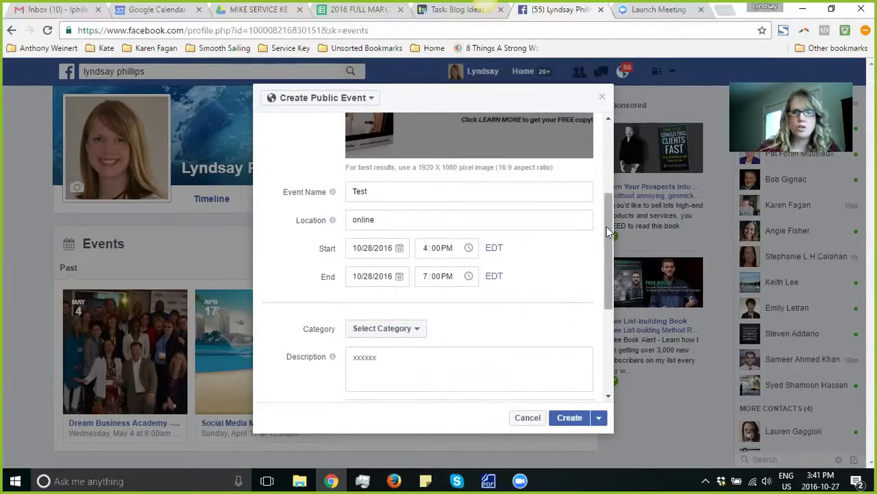
drag(607, 226, 607, 293)
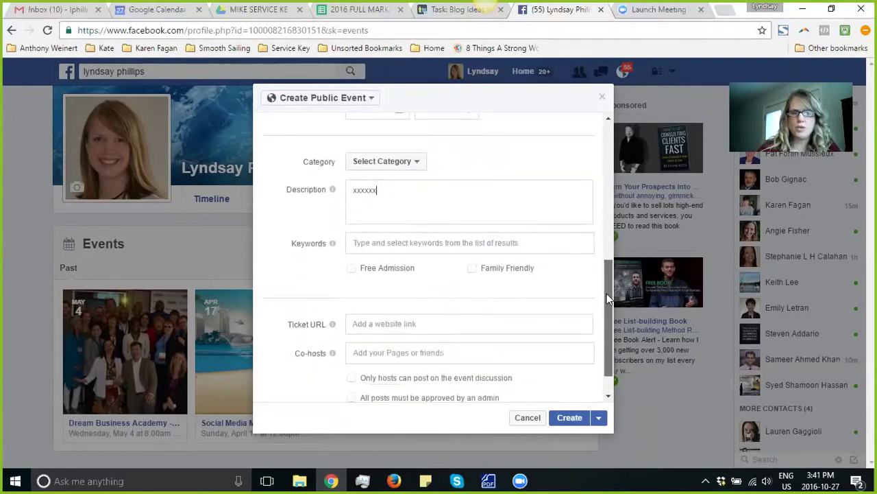
- Look over the Keywords, Ticket URL and Co-hosts fields, leaving them blank
click(388, 244)
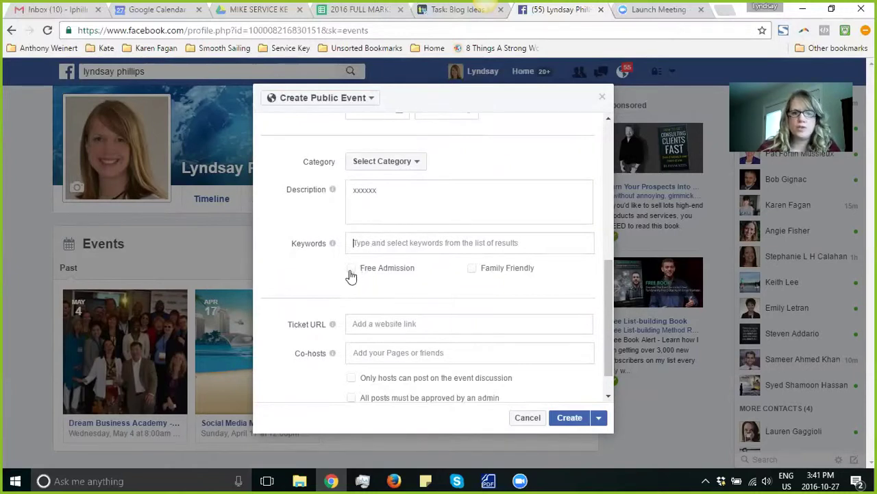
click(384, 325)
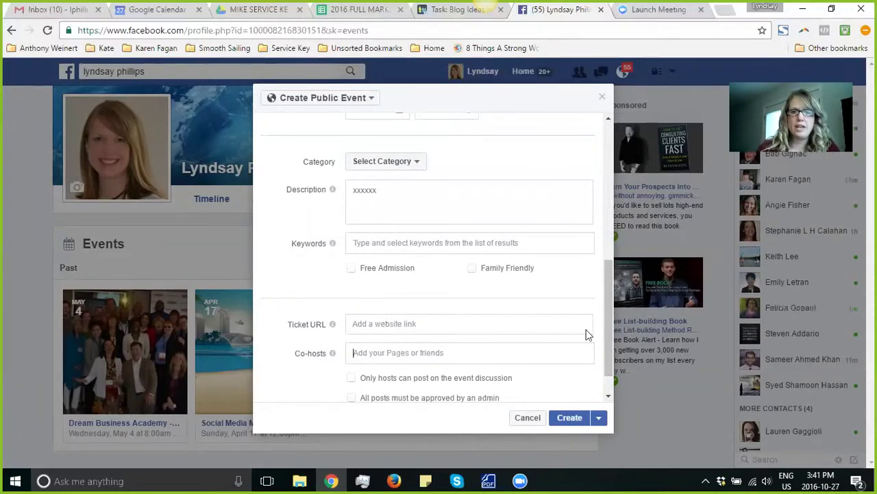
drag(610, 327, 612, 356)
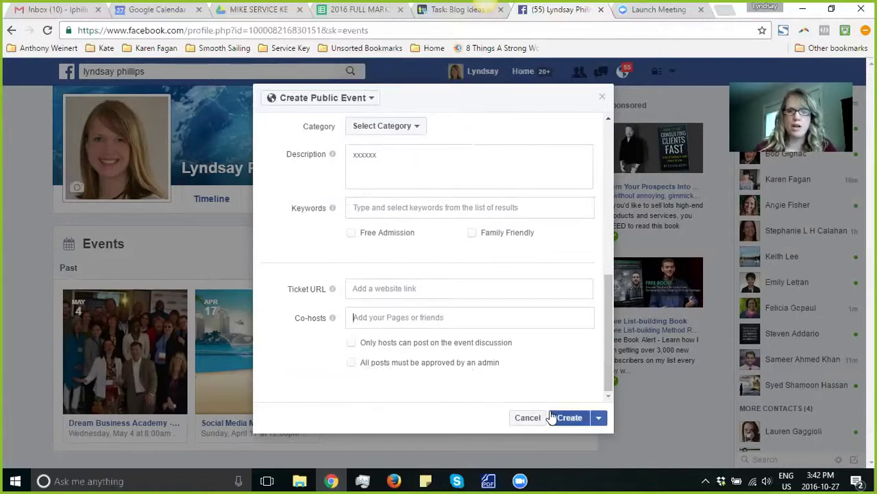
- Set the category to Entertainment > Comedy and publish the Test event
click(599, 420)
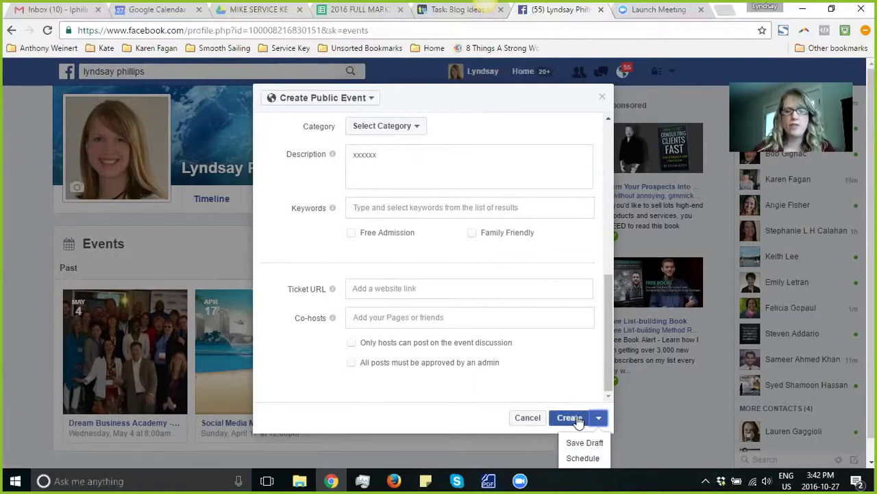
click(578, 420)
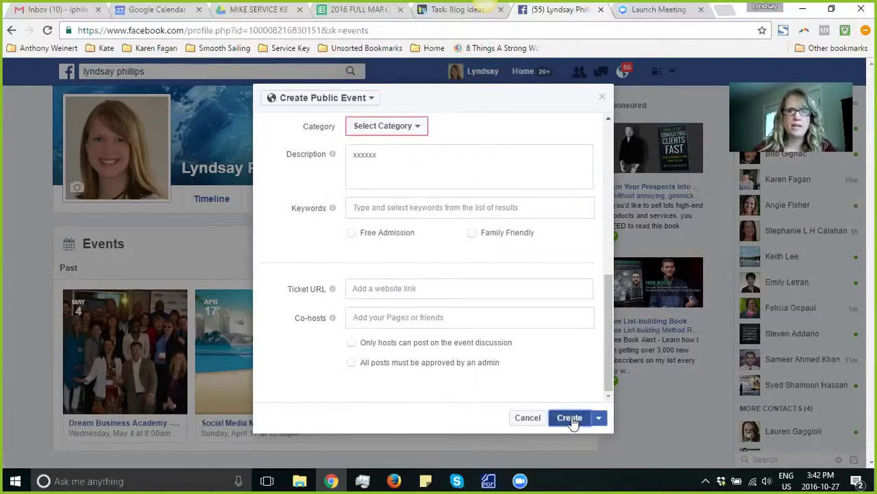
click(415, 126)
mouse_move(415, 192)
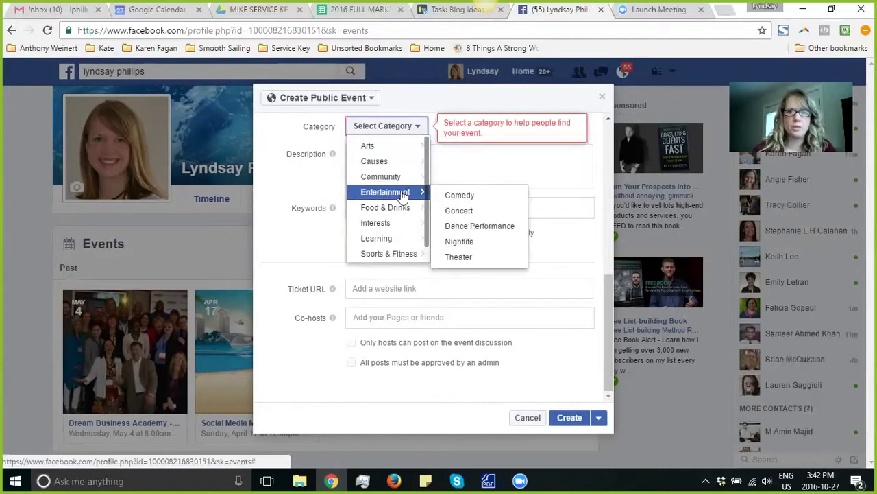
click(461, 196)
click(571, 419)
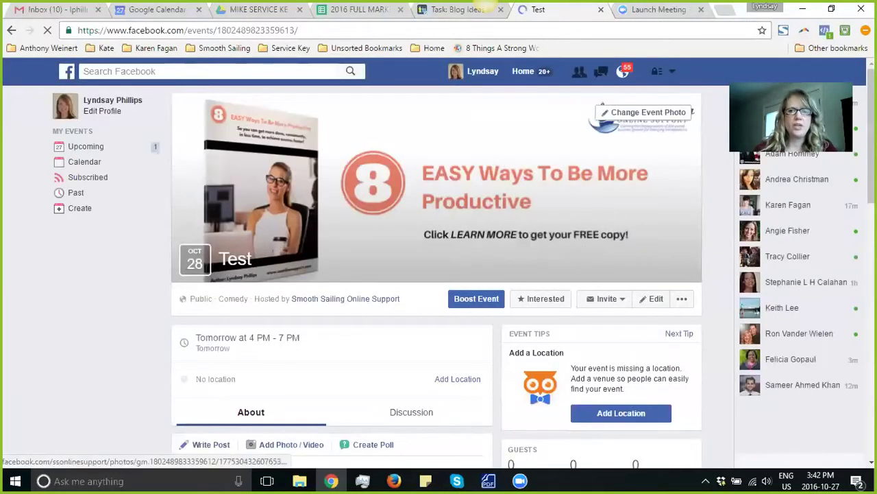
scroll(871, 151, down, 1)
scroll(439, 275, down, 3)
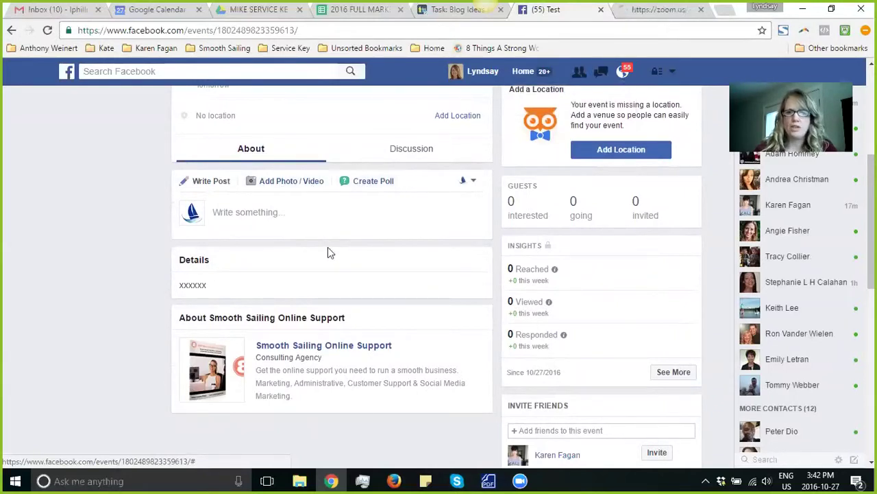
scroll(617, 219, down, 1)
scroll(578, 190, down, 1)
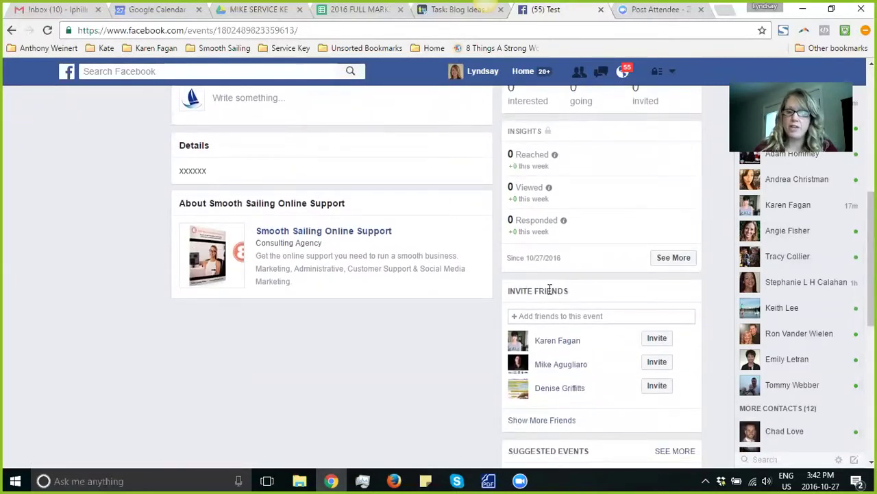
click(544, 314)
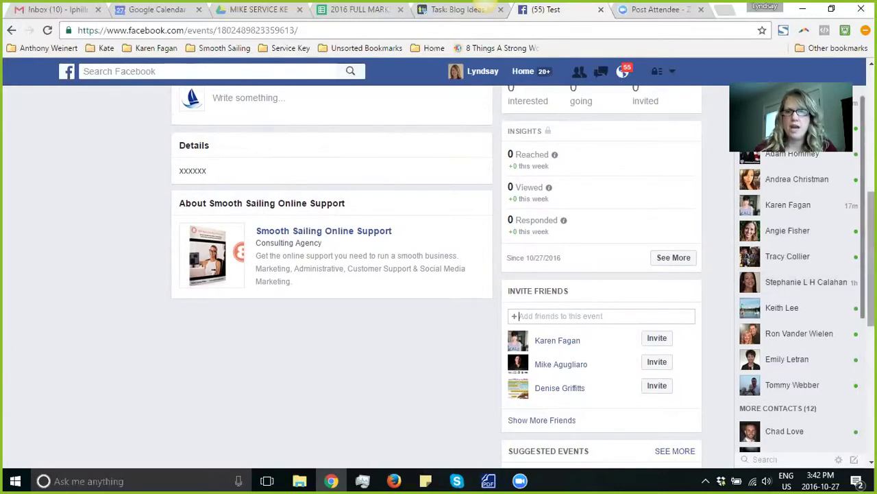
scroll(436, 277, down, 1)
scroll(436, 277, up, 4)
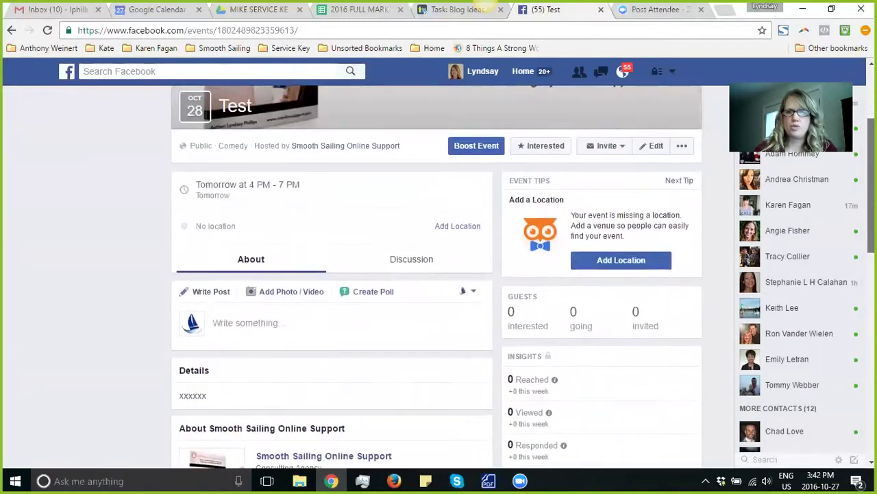
scroll(436, 276, up, 1)
scroll(699, 206, up, 1)
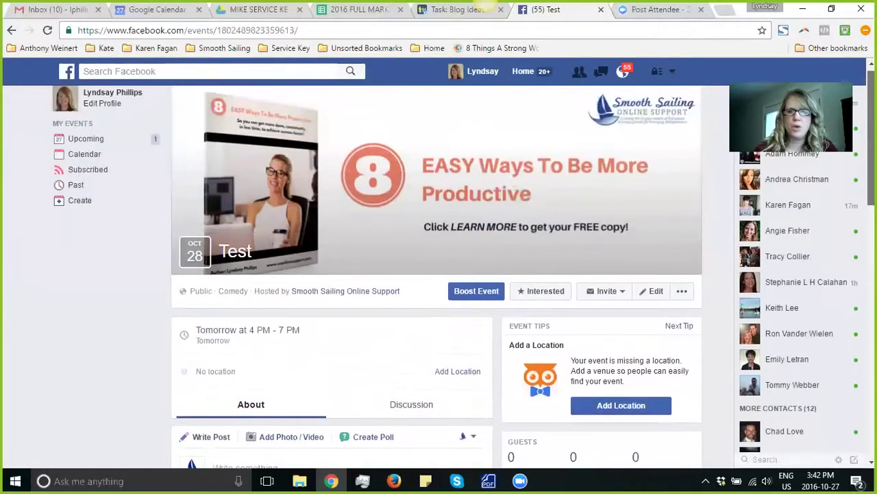
- Show the Invite options for the Test event: Choose Friends, Share Event, Share on a Page
click(622, 296)
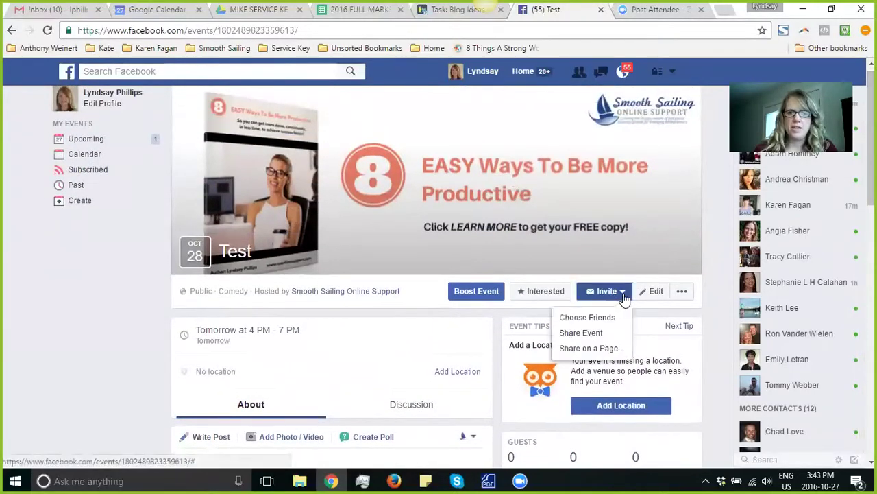